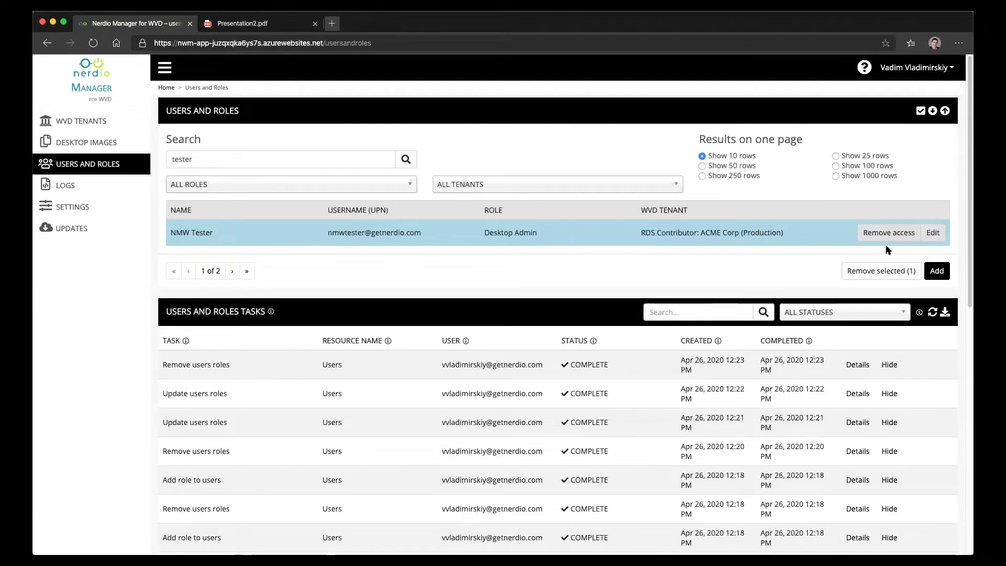
Step: Check the test user's role and tenant editor and the access removal confirmation, cancelling out of each
left_click(932, 234)
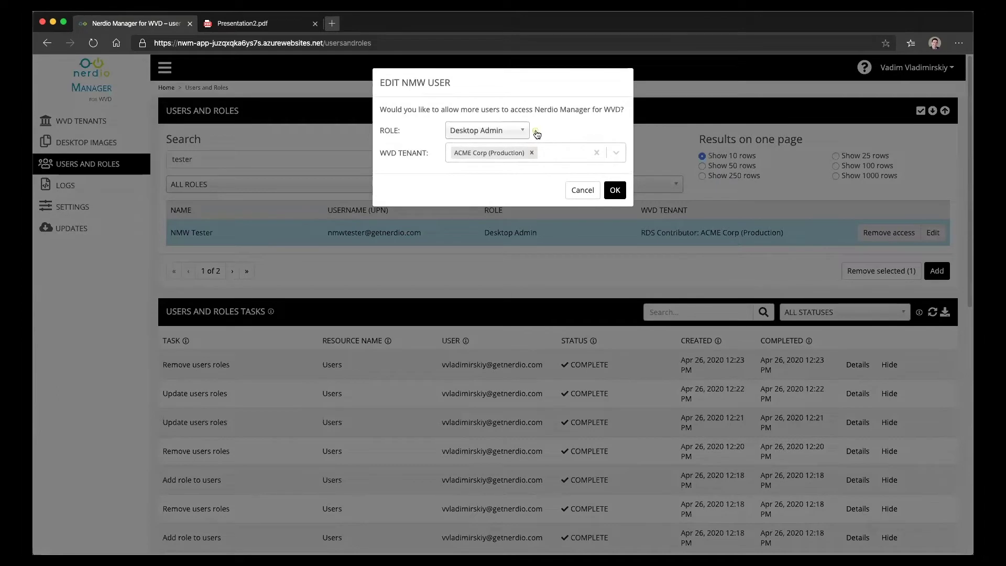
left_click(583, 186)
left_click(890, 233)
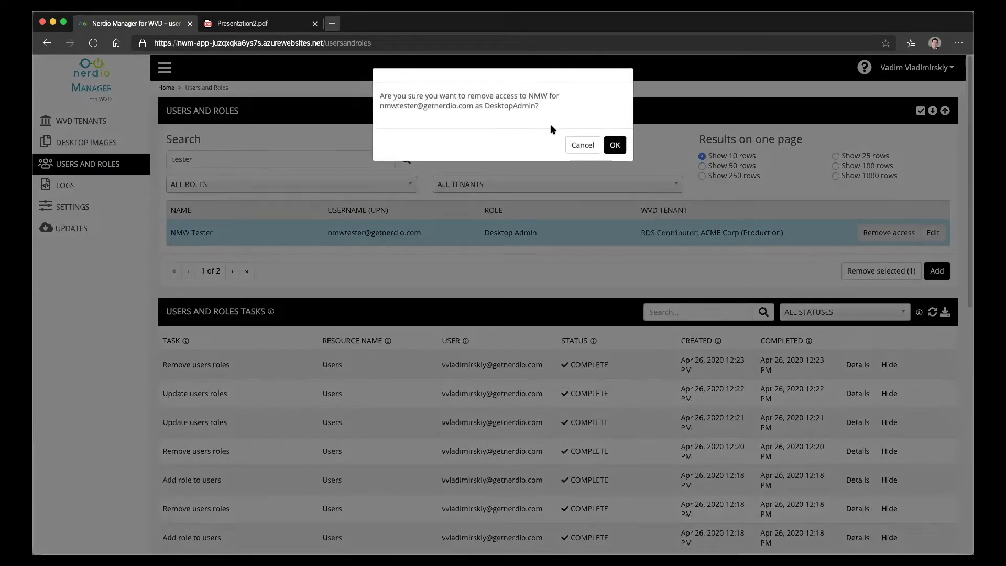
left_click(575, 147)
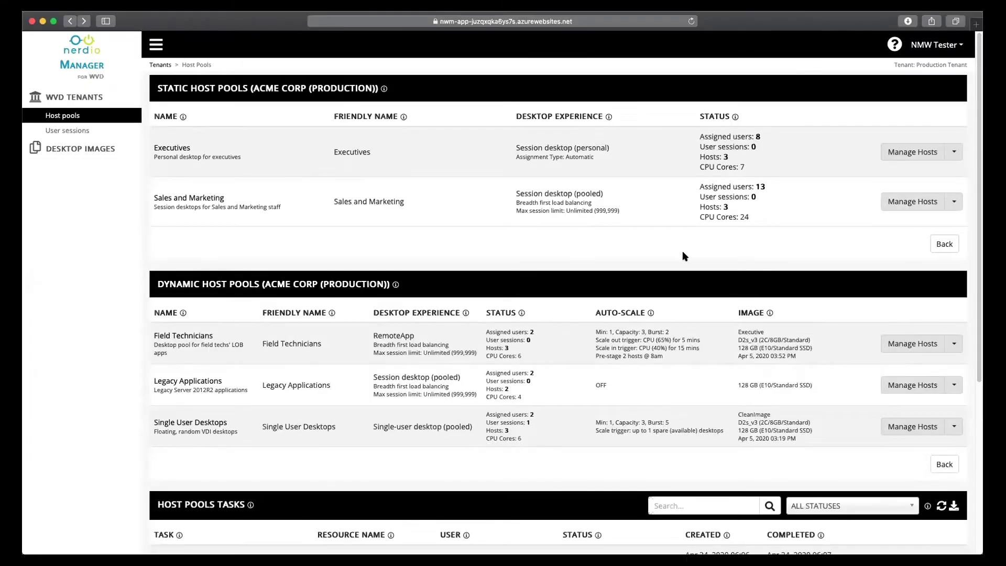
Step: Highlight the Production Tenant label and the ACME Corp (Production) name in the static host pools heading
mouse_move(956, 67)
mouse_move(907, 62)
left_click_drag(916, 66, 968, 66)
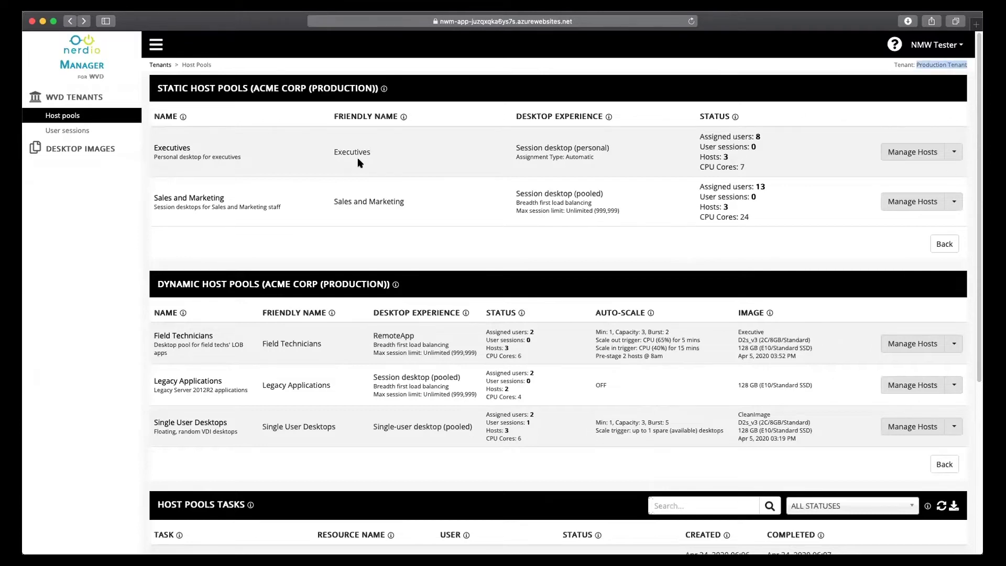
left_click_drag(262, 88, 378, 88)
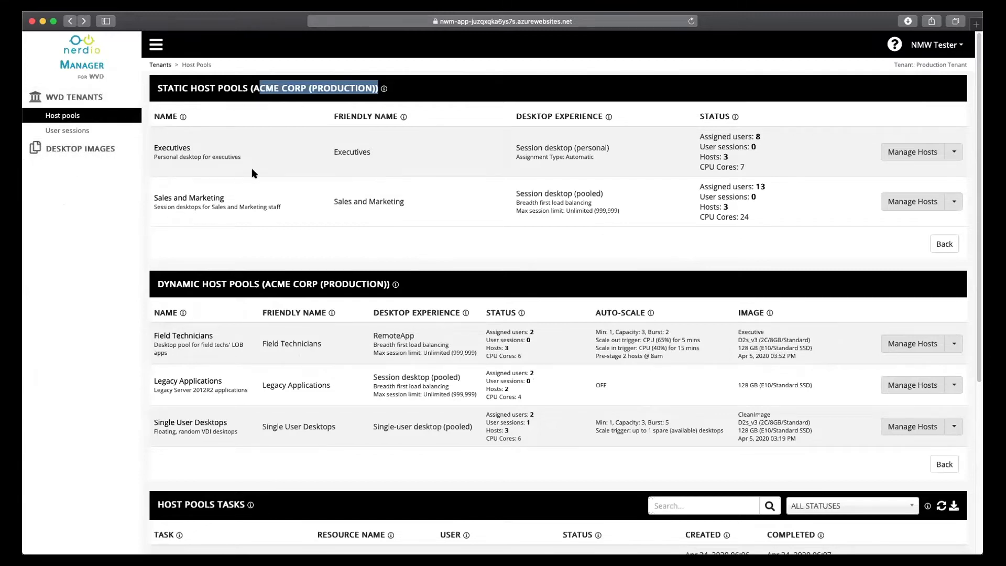
Step: View the user assignments of the Executives host pool, return to the pool list and check that pool's available actions
left_click(954, 152)
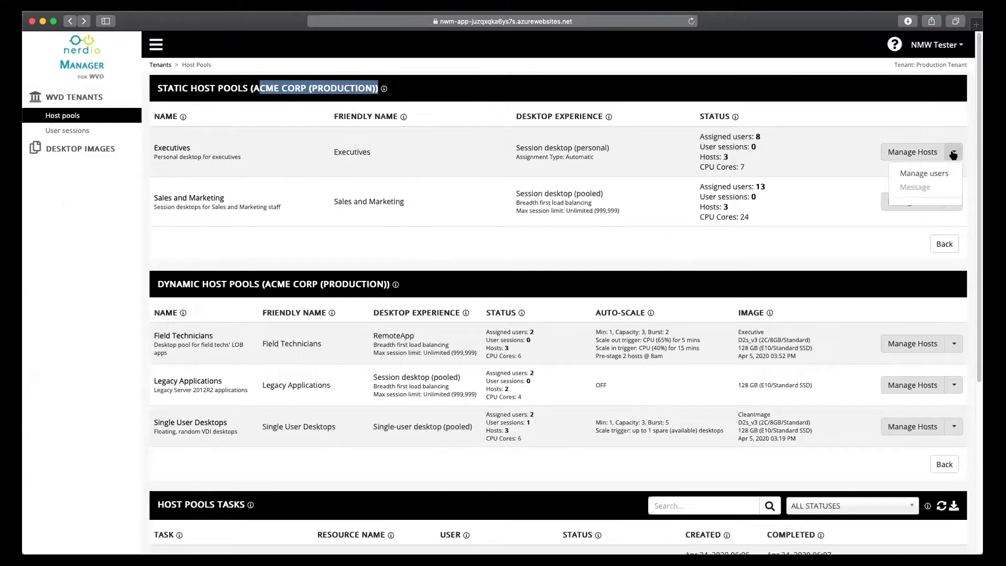
left_click(934, 175)
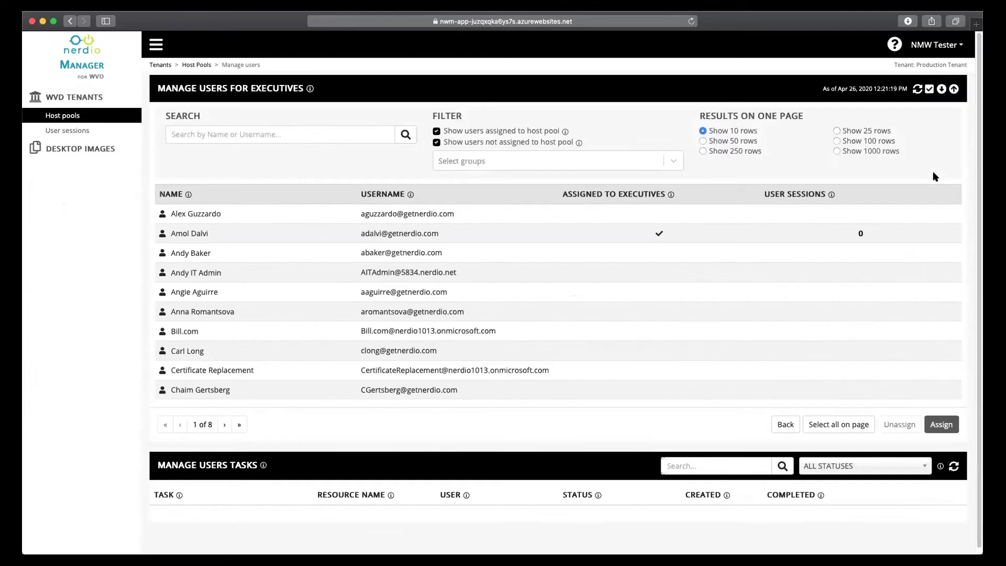
left_click(786, 425)
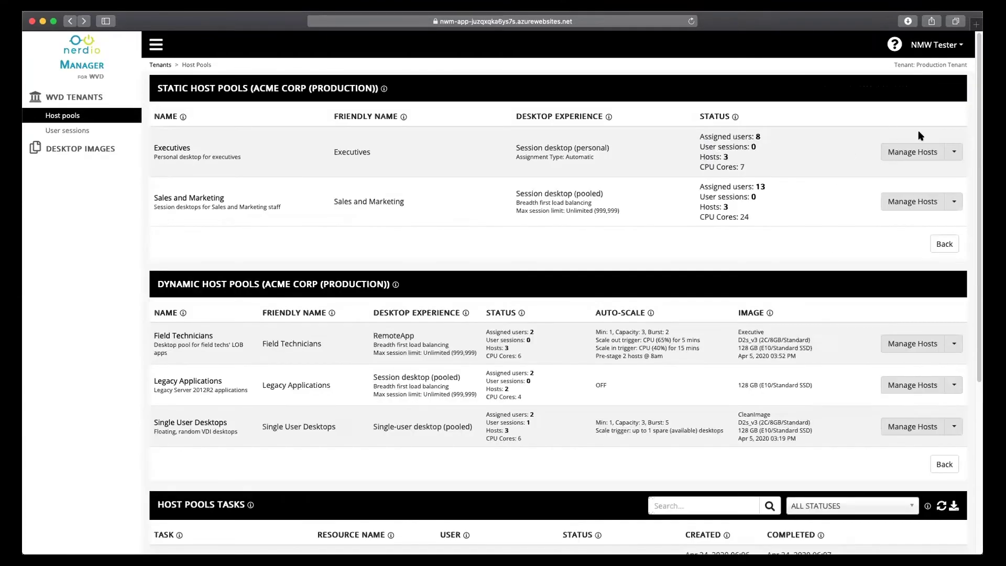
left_click(954, 152)
left_click(834, 150)
Step: View the RemoteApps published for the Field Technicians host pool and return to the host pool list
left_click(954, 344)
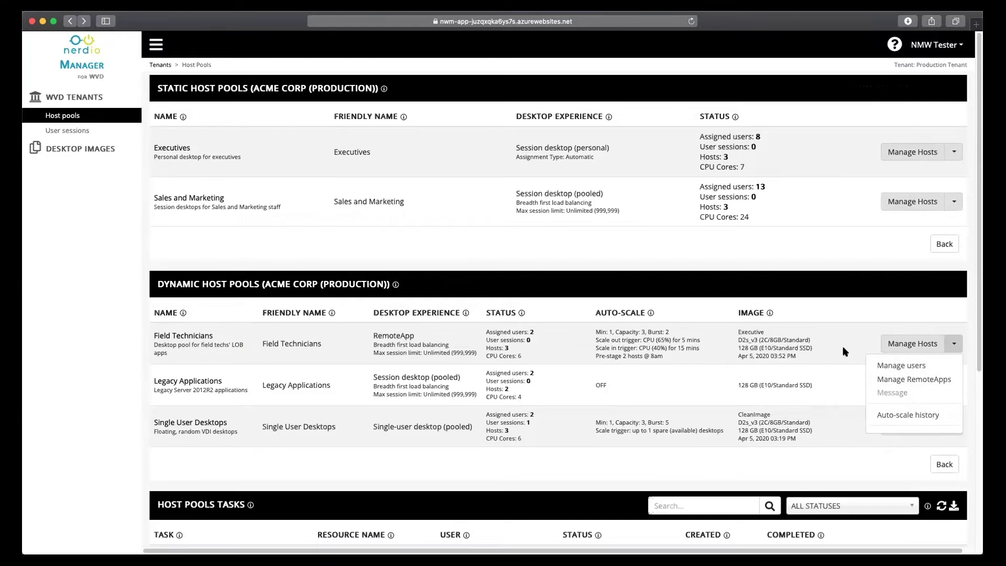
left_click(896, 379)
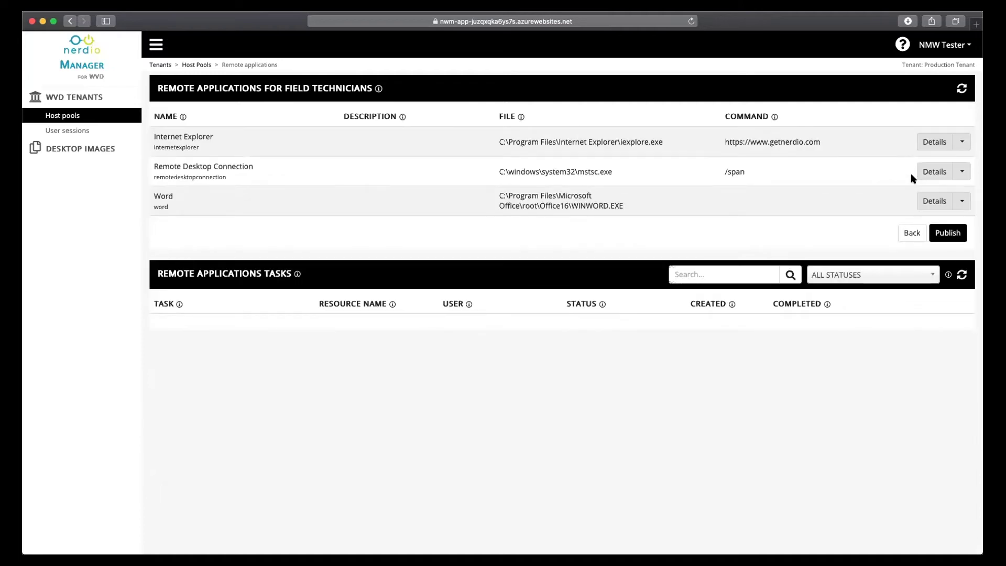
left_click(912, 233)
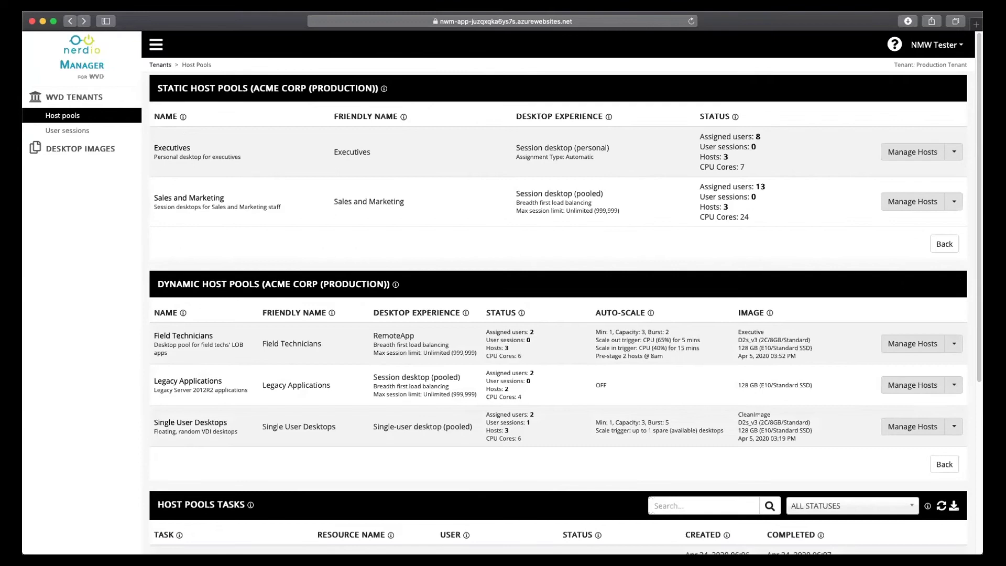
Step: Open the session hosts of the Field Technicians pool and power on the host FIELD-40a5
left_click(894, 345)
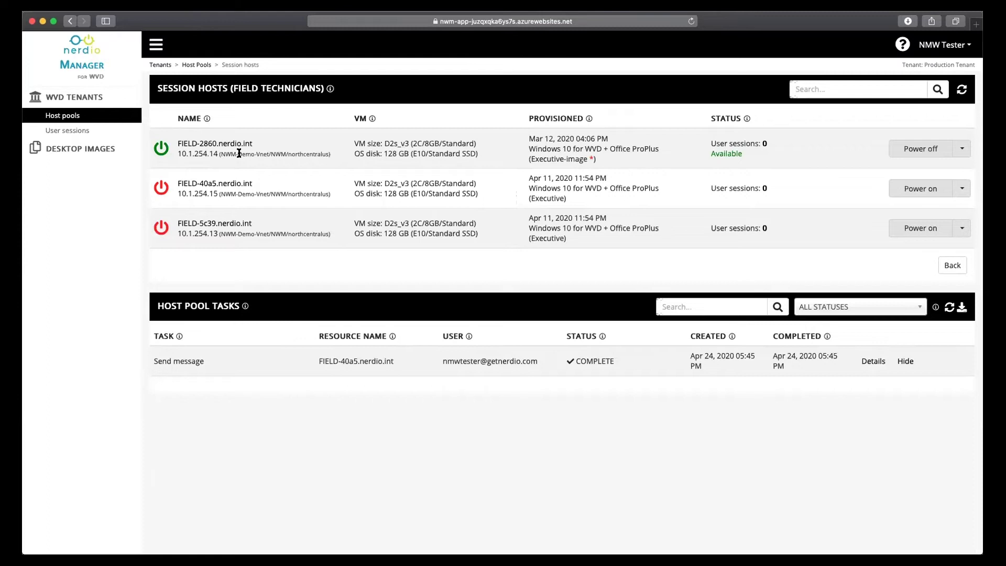
left_click(931, 186)
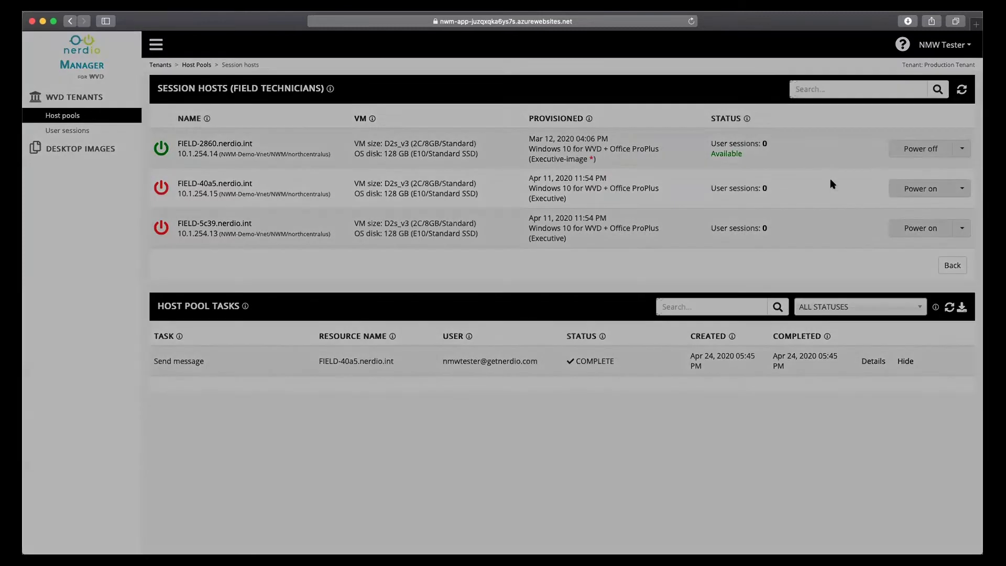
left_click(617, 117)
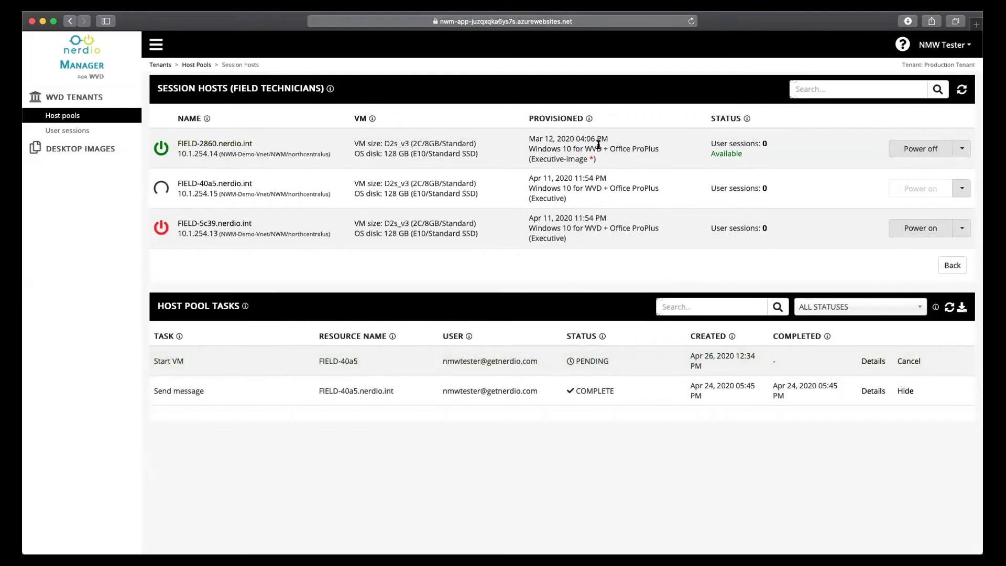
Step: Restart the session host FIELD-2860 in the Field Technicians pool
left_click(963, 150)
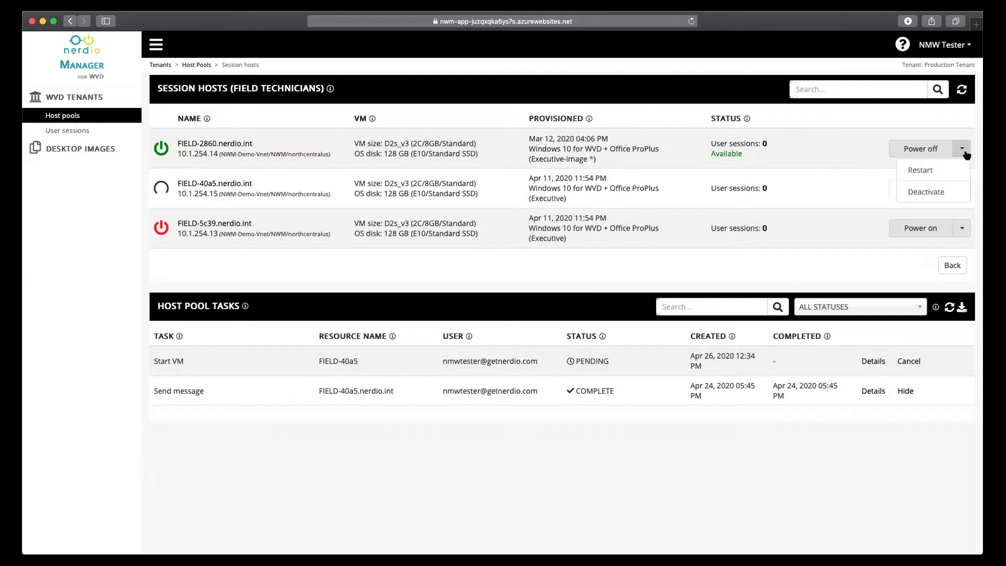
left_click(924, 170)
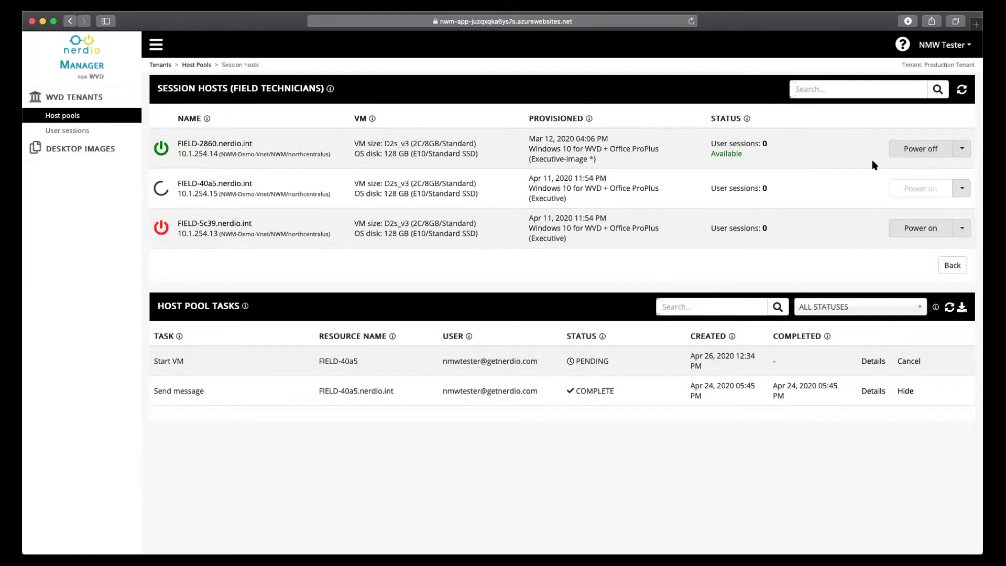
left_click(626, 117)
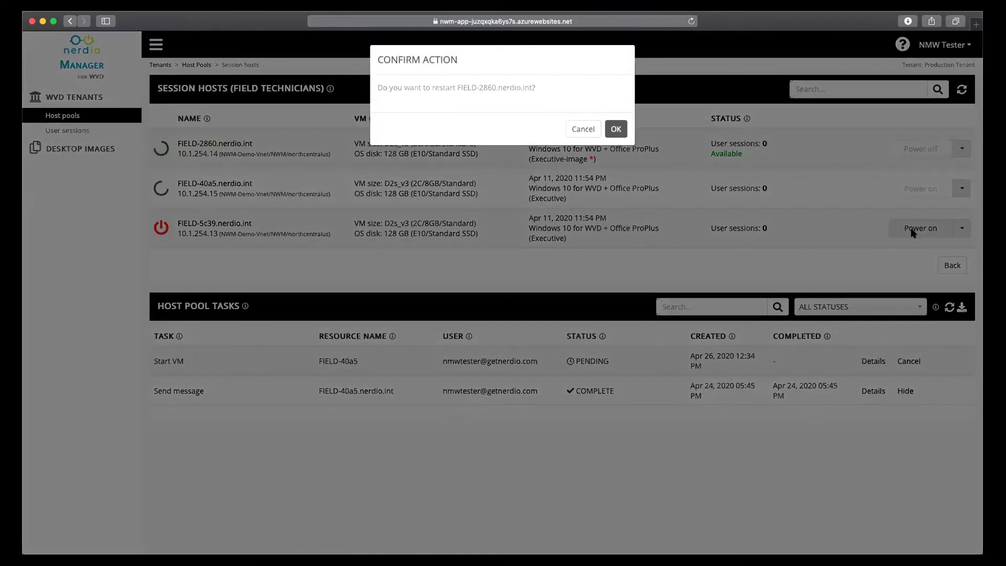
Step: Try to put the session host FIELD-5c39 into drain mode
left_click(964, 229)
left_click(837, 263)
left_click(614, 116)
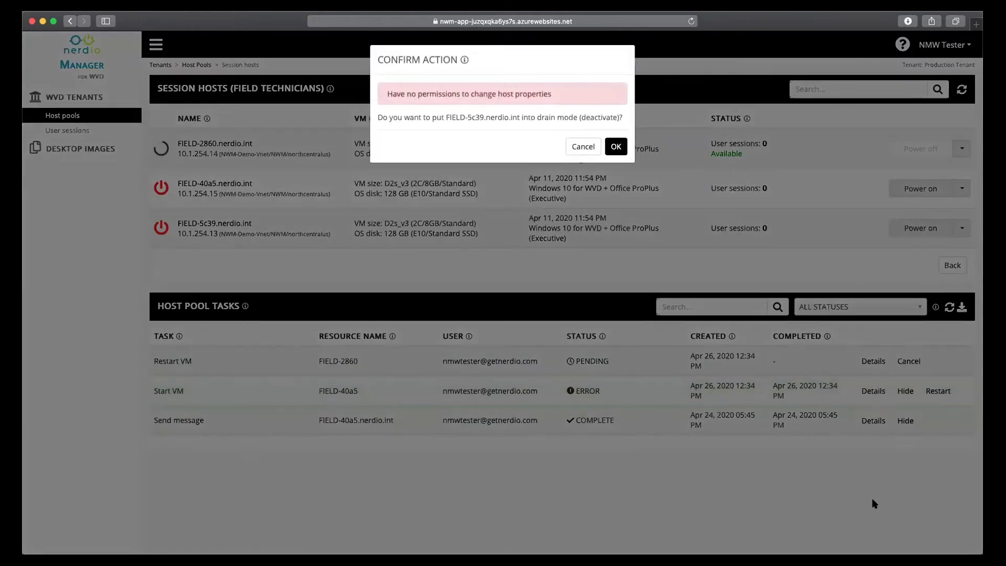
left_click(583, 146)
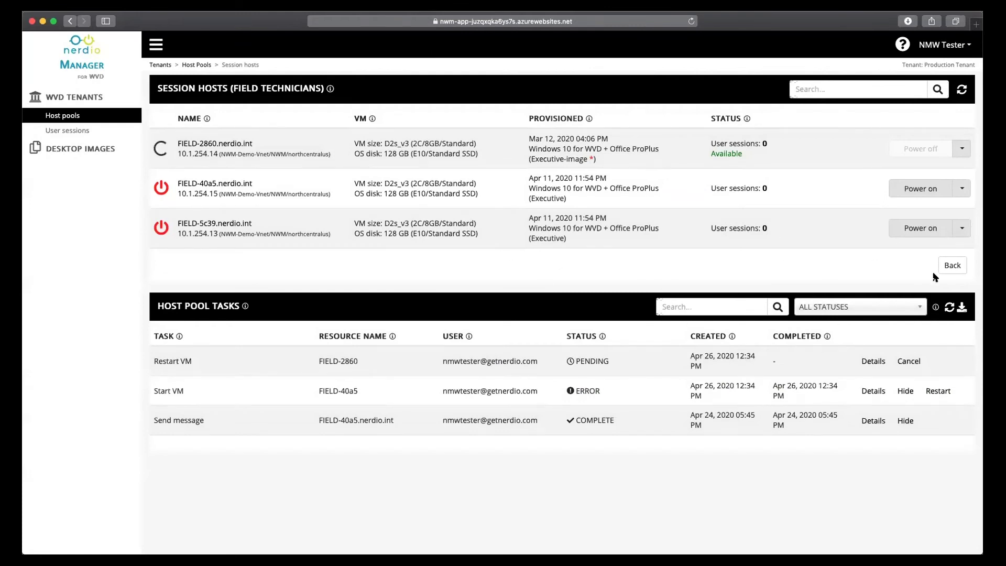
Step: Leave the session hosts, open the ACME Corp (Production) user sessions and check the actions available for the Single User Desktops session
left_click(957, 270)
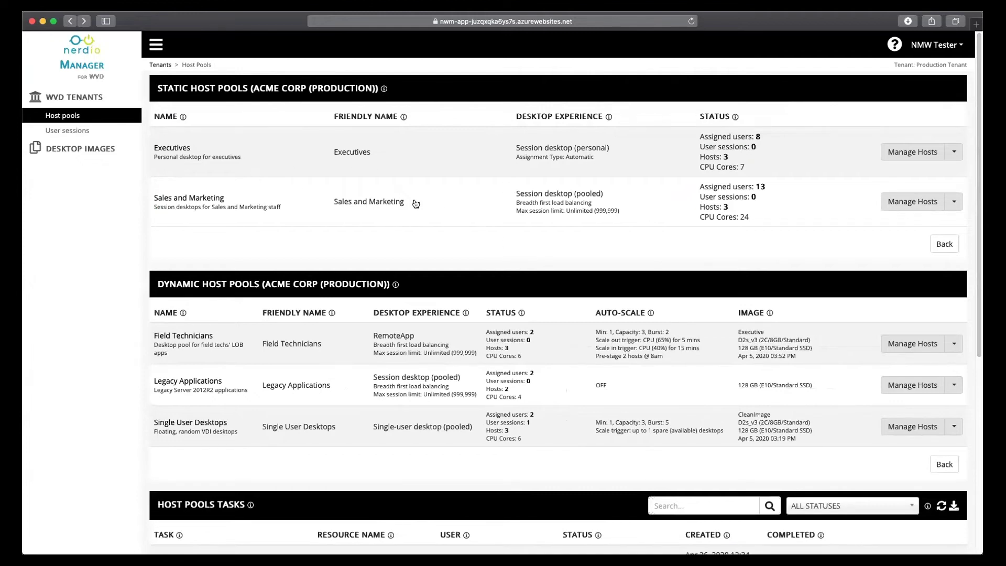
left_click(80, 131)
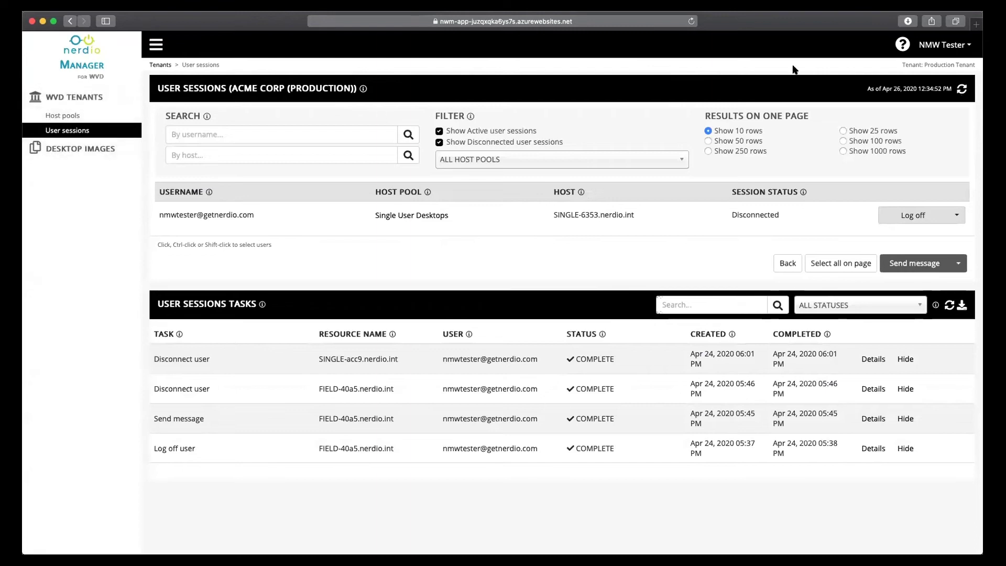
left_click_drag(234, 88, 343, 89)
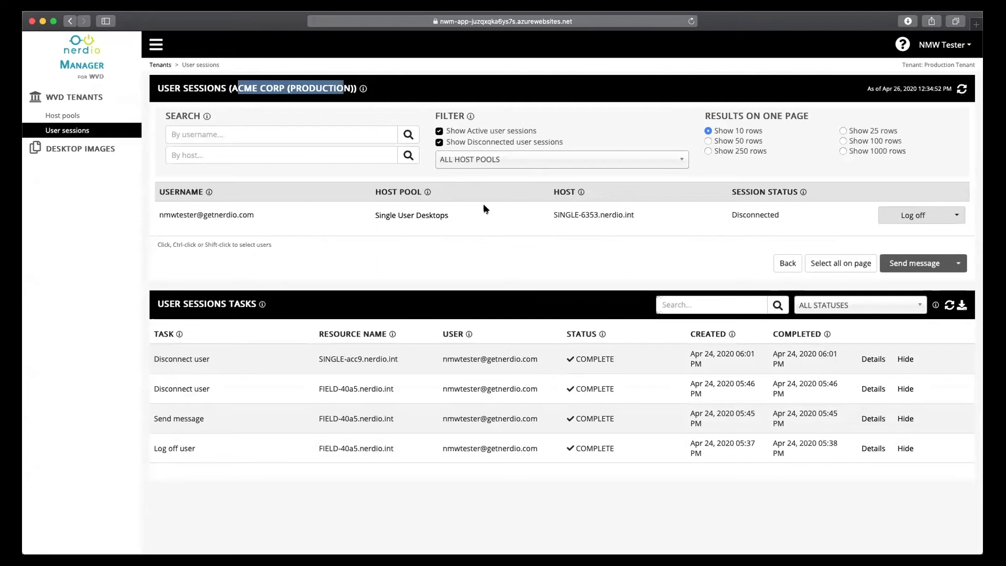
left_click(485, 220)
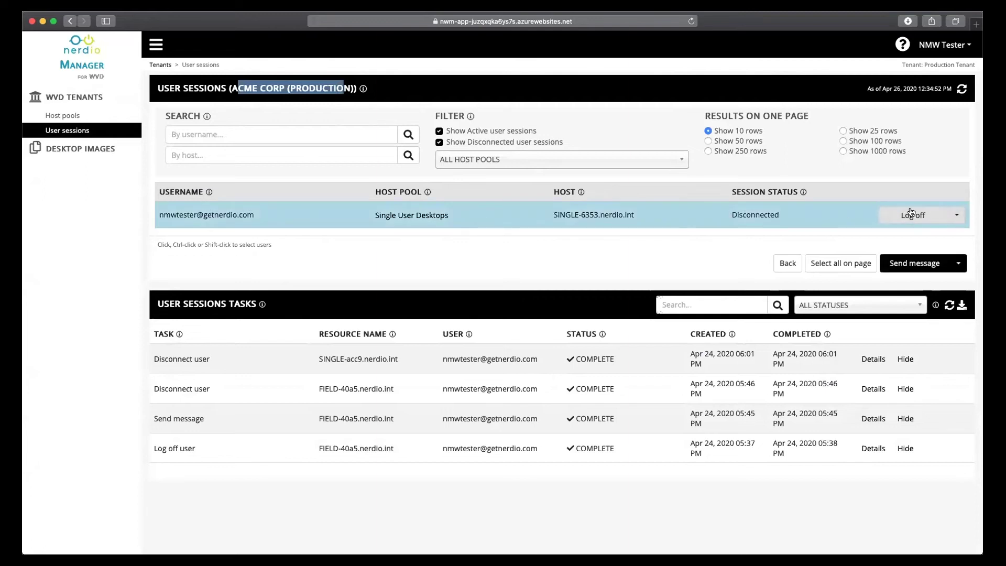
left_click(957, 215)
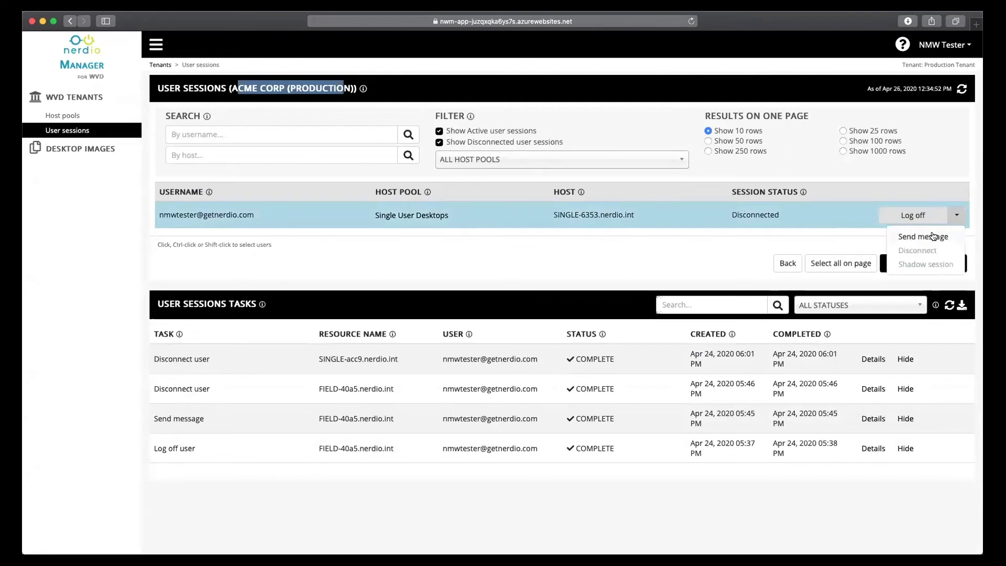
left_click(608, 256)
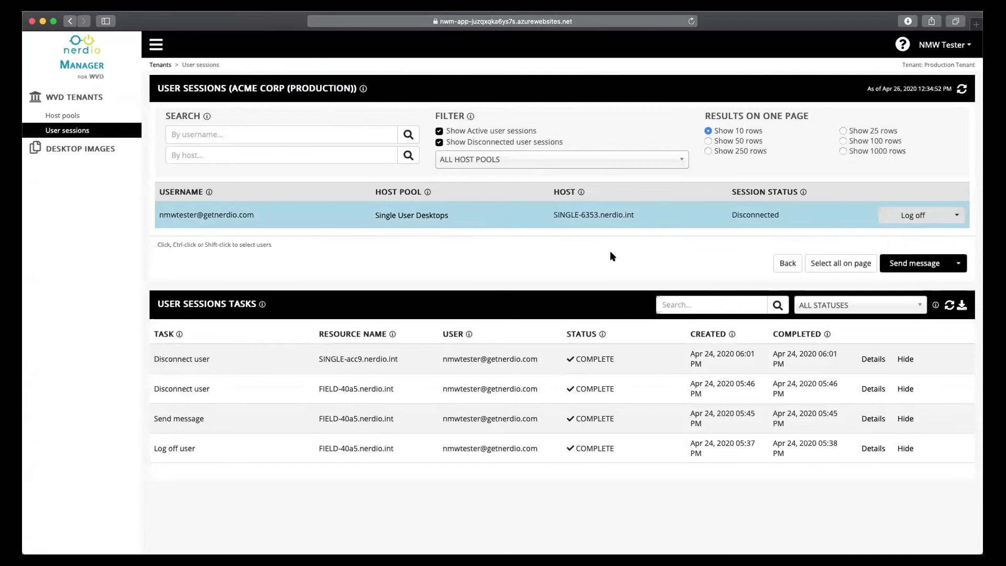
left_click(957, 215)
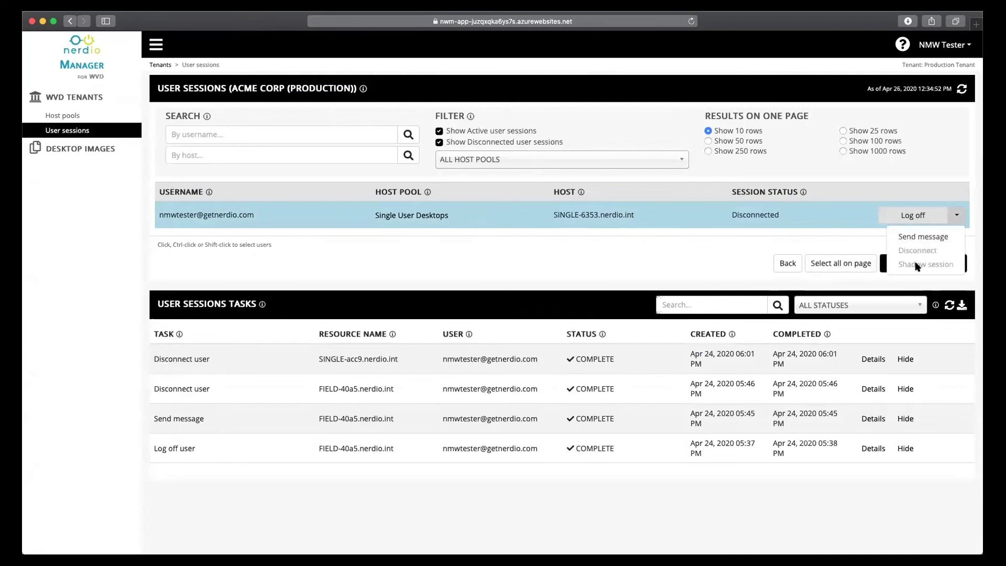
left_click(623, 274)
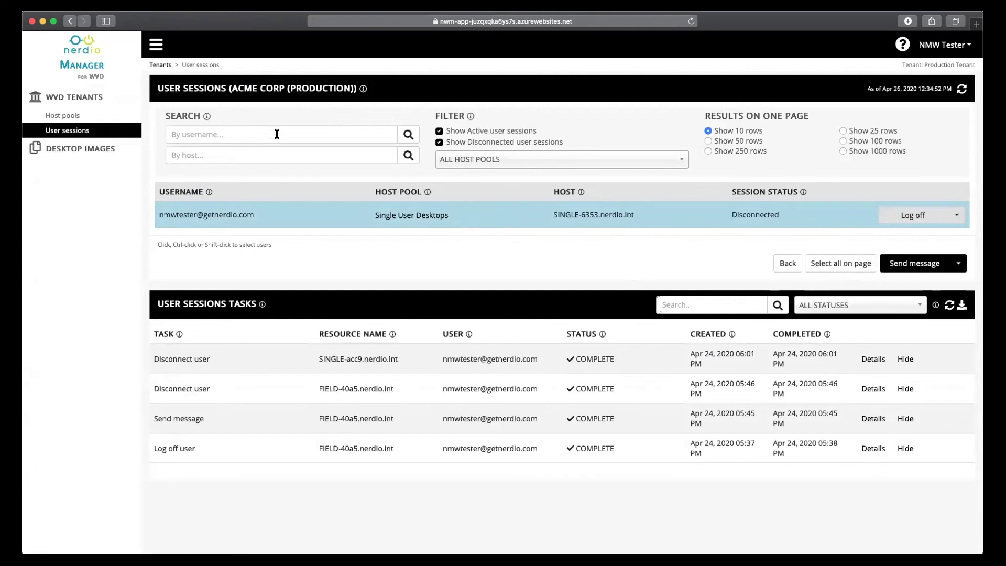
Step: Open the list of desktop images
left_click(98, 151)
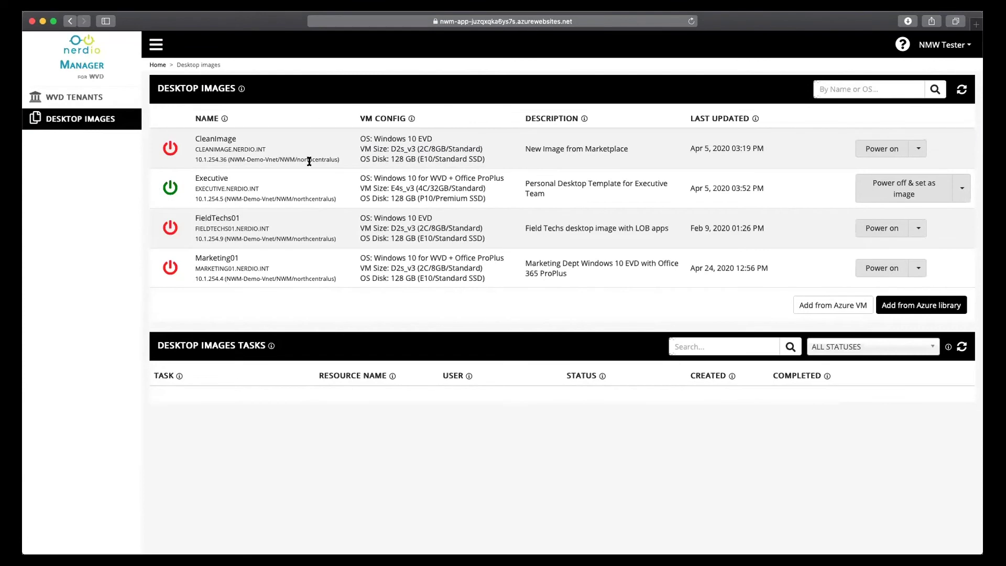